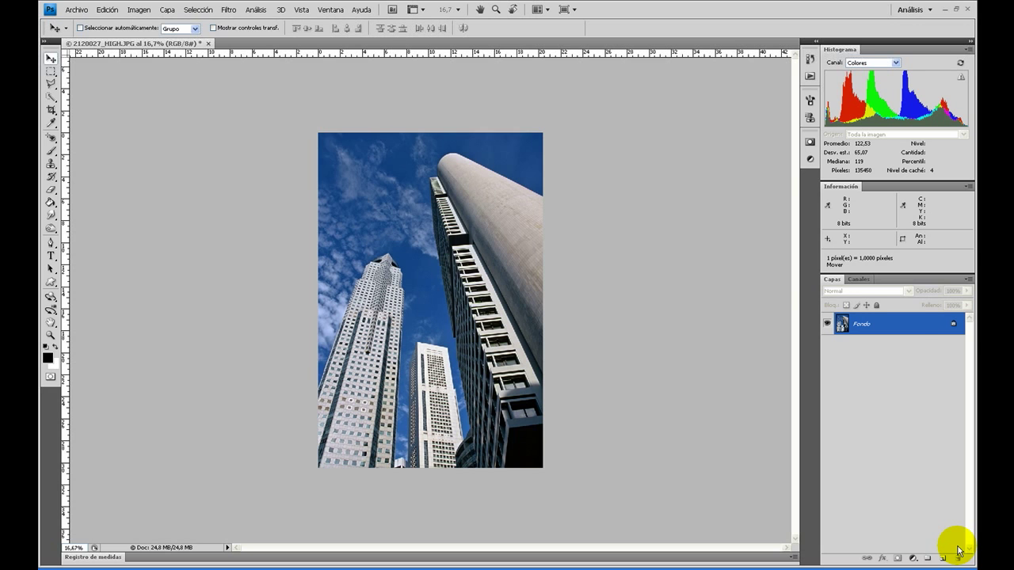
# Duplicate the Fondo background photo into a new Capa 1 layer with Ctrl+J
pyautogui.rightClick(875, 325)
pyautogui.click(902, 328)
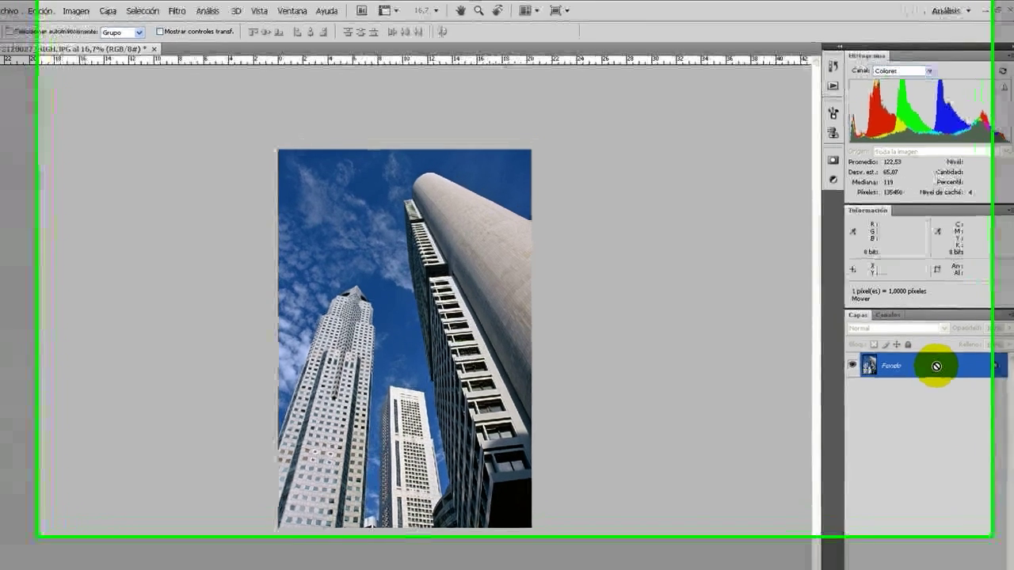
pyautogui.hotkey('ctrl', 'j')
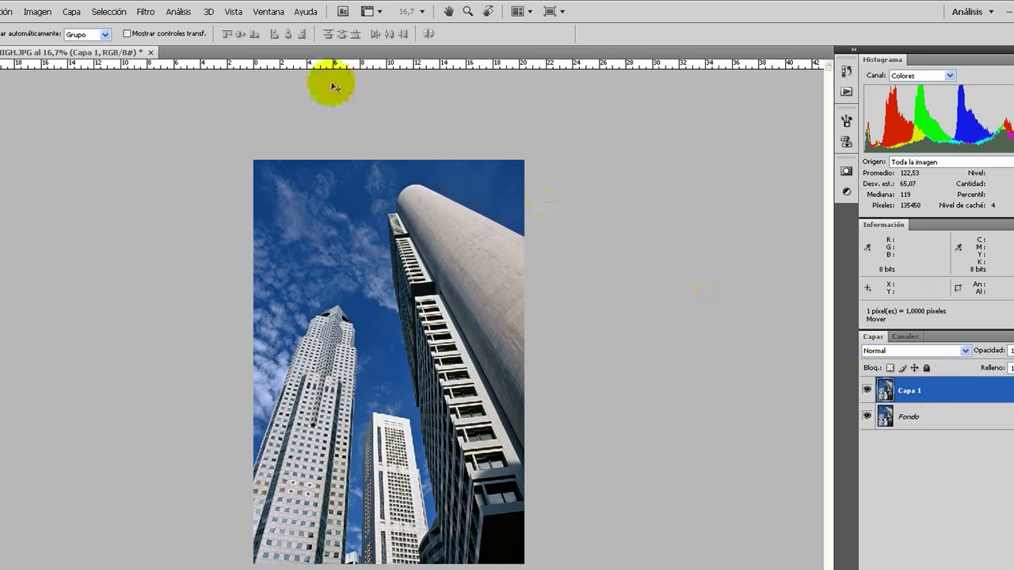
pyautogui.click(36, 11)
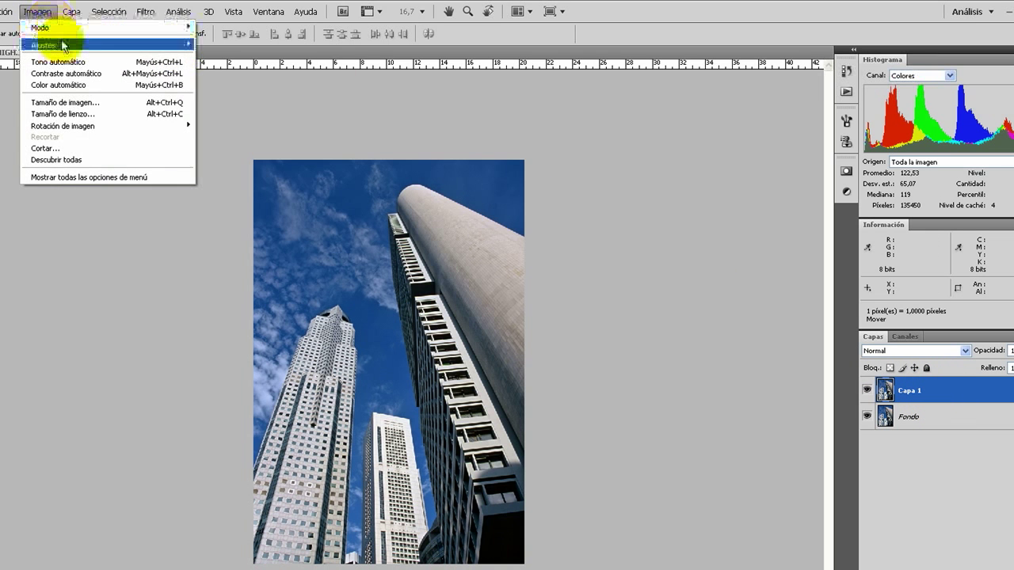
pyautogui.moveTo(182, 48)
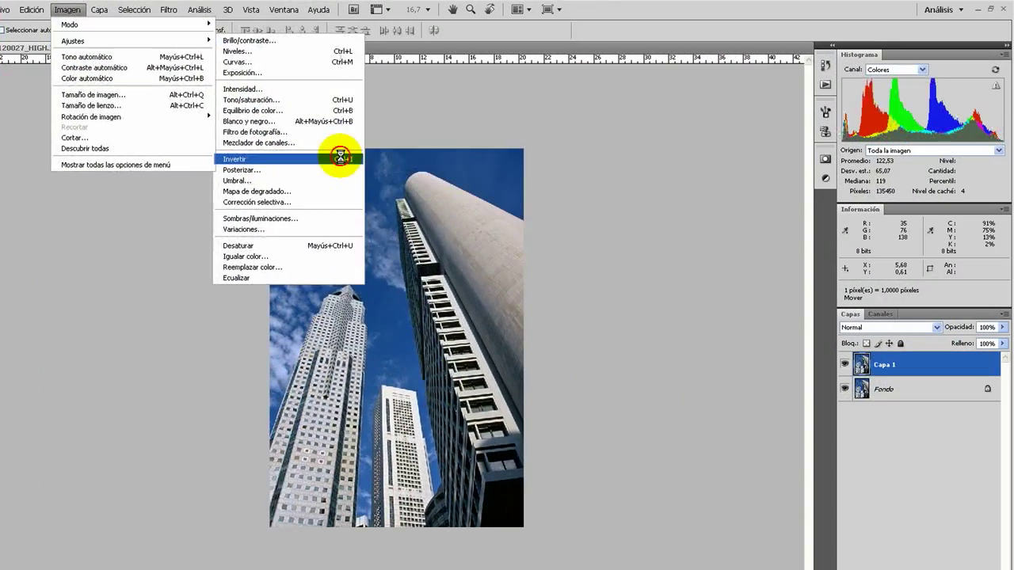
# Invert Capa 1's colours and switch its blend mode to Superponer (Overlay)
pyautogui.click(485, 201)
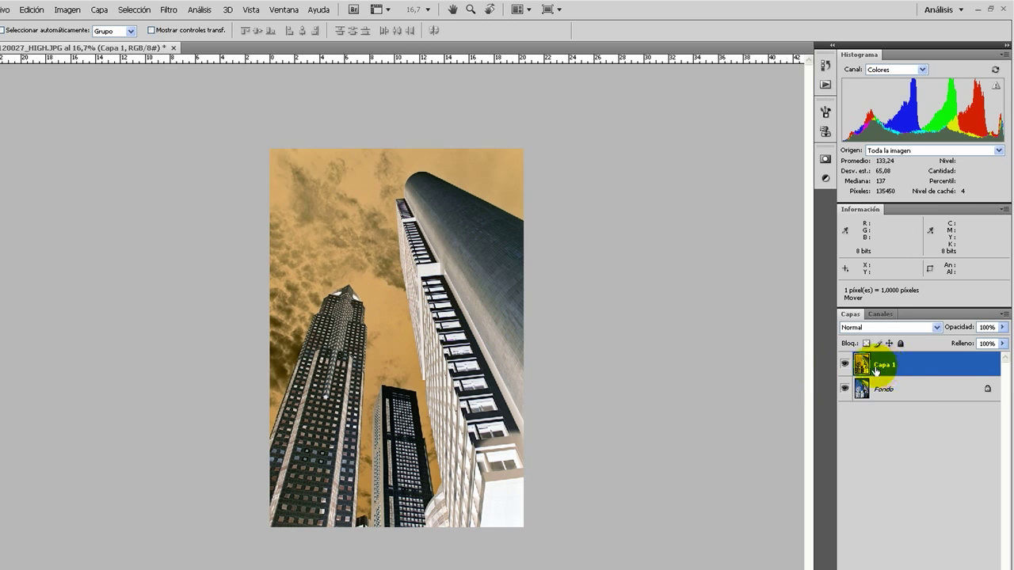
pyautogui.click(859, 328)
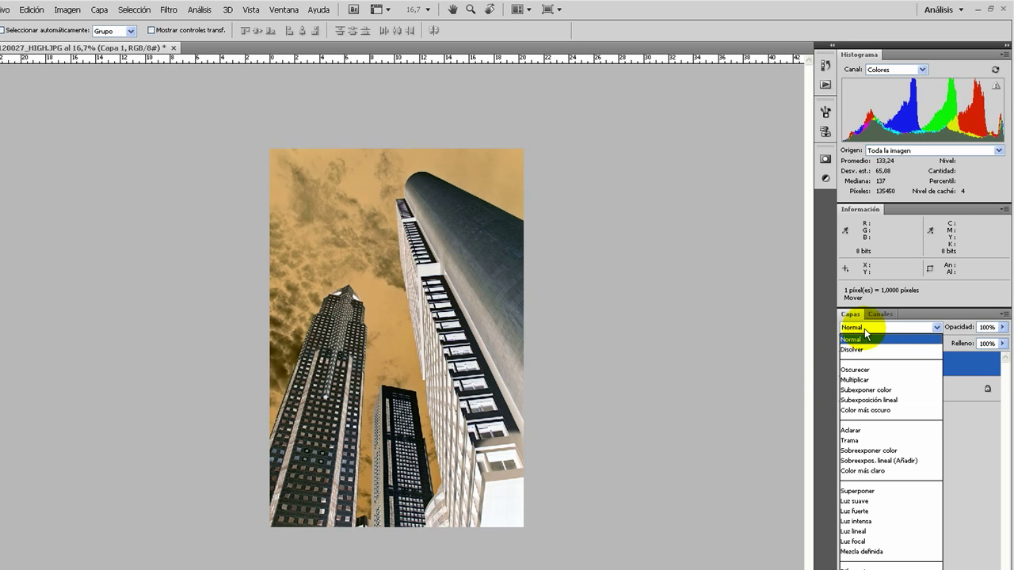
pyautogui.click(880, 490)
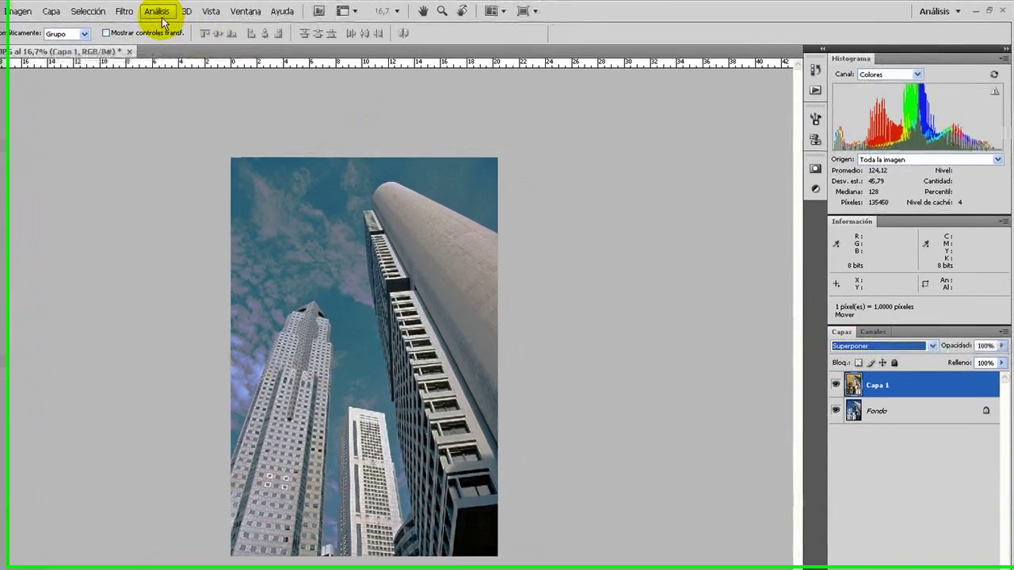
pyautogui.click(168, 9)
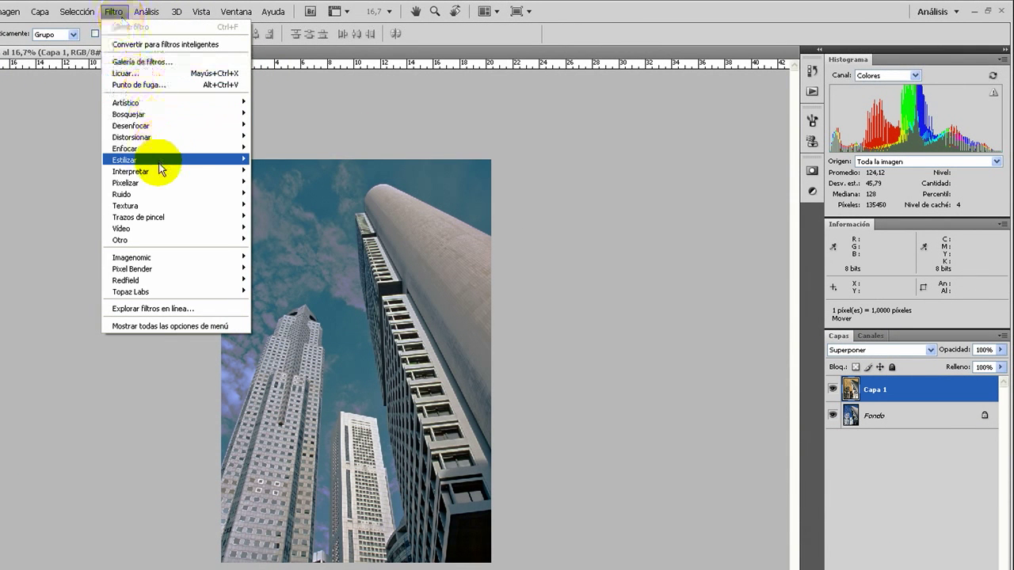
pyautogui.moveTo(130, 125)
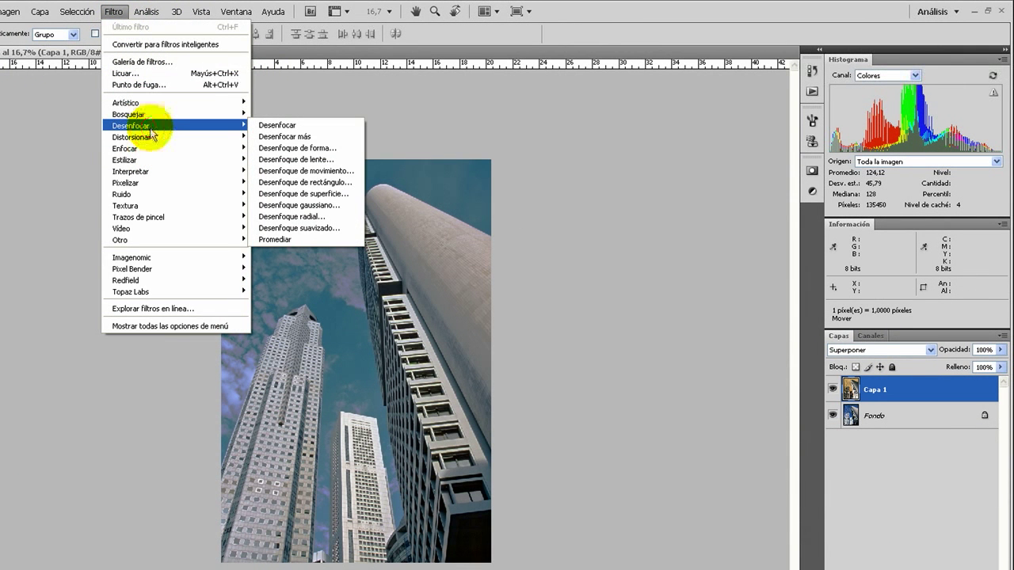
# Give the inverted Capa 1 a Gaussian blur with a radius of about 44,9 px
pyautogui.click(305, 205)
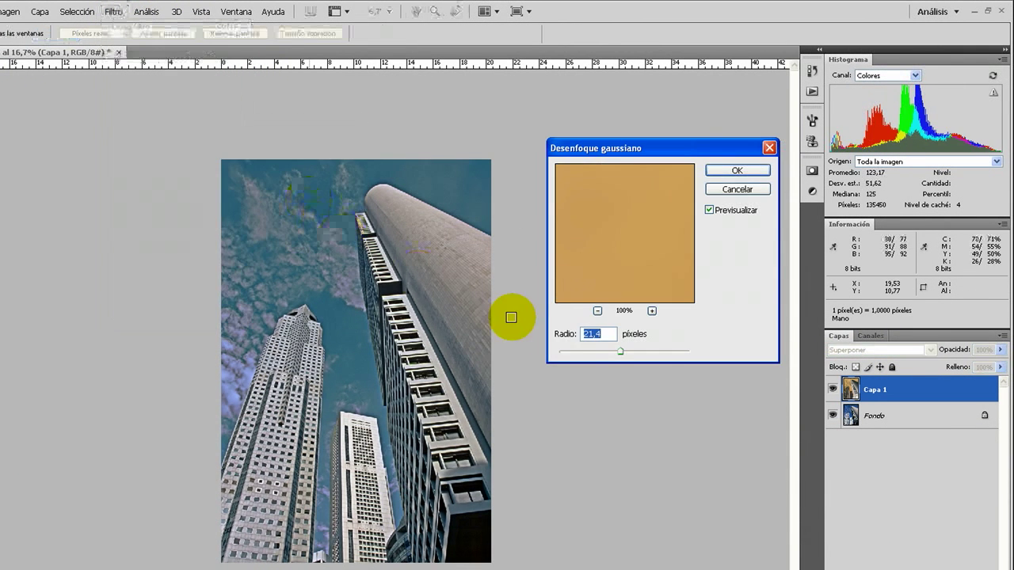
pyautogui.moveTo(619, 351)
pyautogui.mouseDown()
pyautogui.moveTo(603, 351)
pyautogui.moveTo(620, 351)
pyautogui.mouseUp()
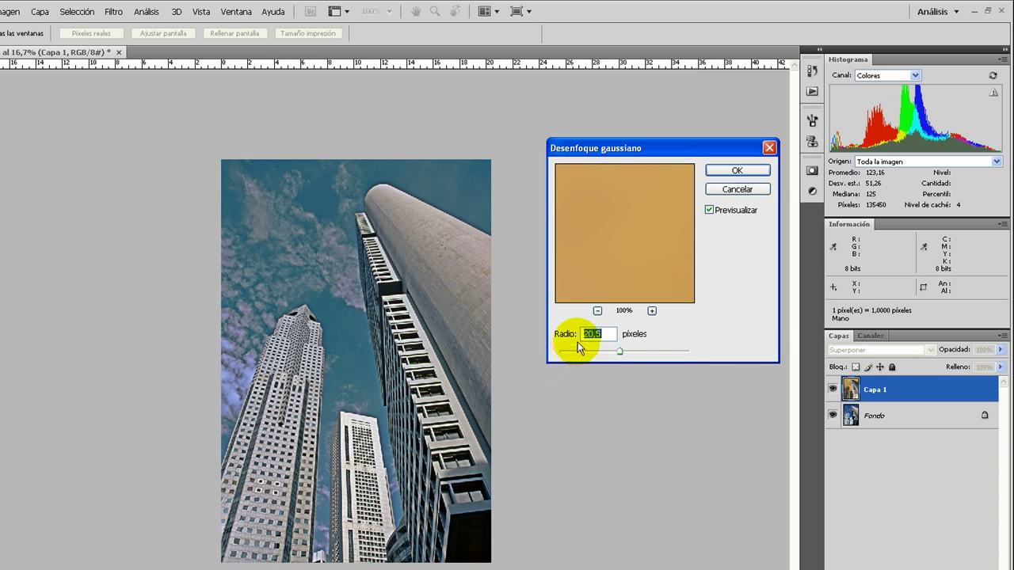
pyautogui.moveTo(620, 352); pyautogui.dragTo(634, 354)
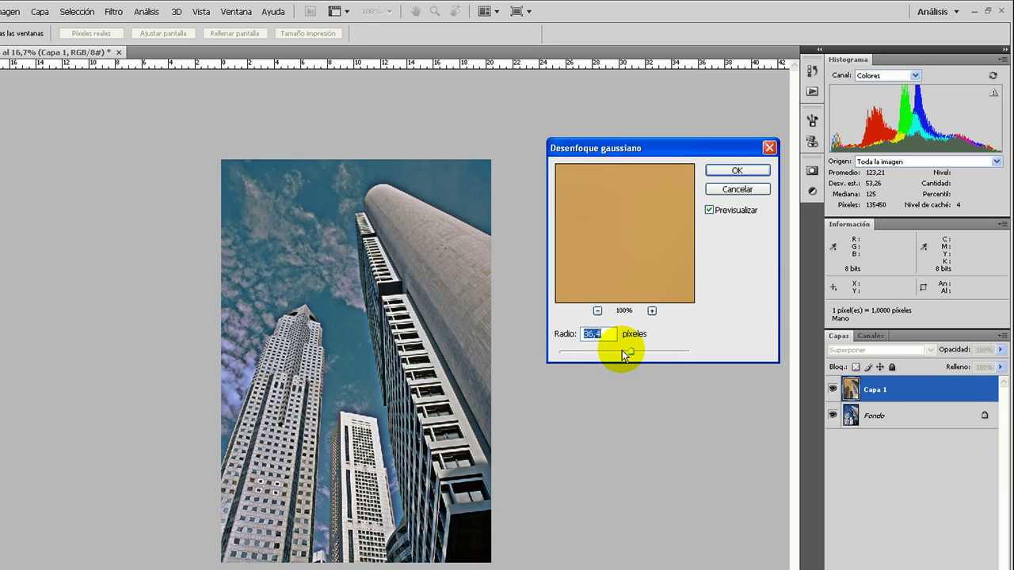
pyautogui.moveTo(633, 355); pyautogui.dragTo(639, 355)
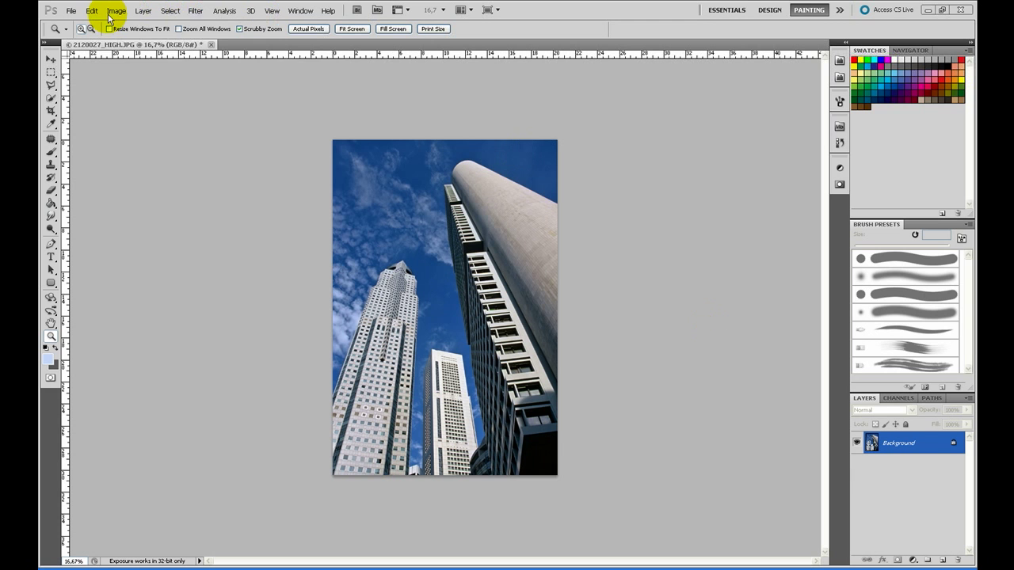
# Show the Image > Adjustments list for the unedited skyscraper photo
pyautogui.click(113, 12)
pyautogui.moveTo(121, 34)
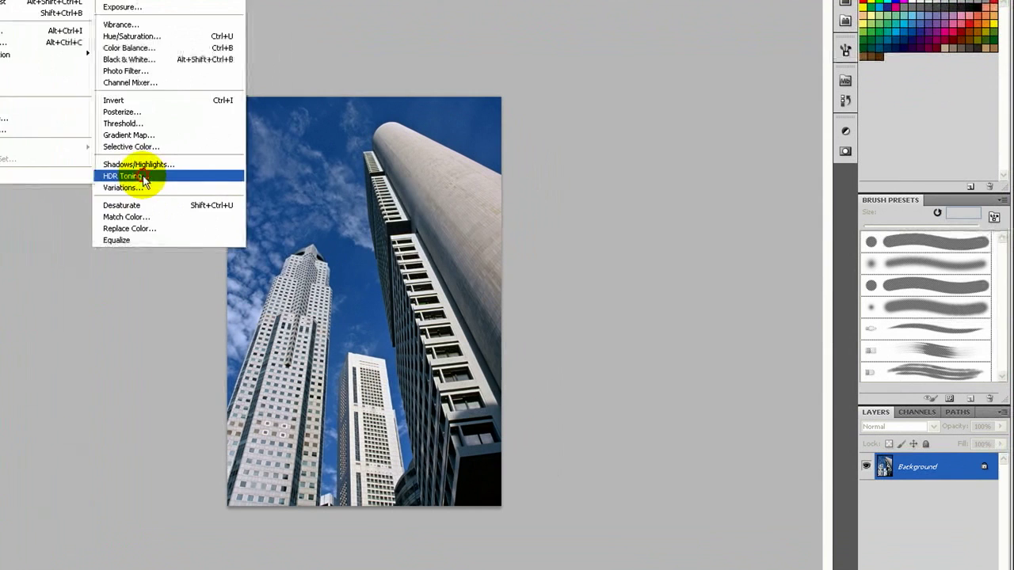
# Set HDR Toning to gamma 1,12, exposure +0,14, detail +68%, shadow -14% and highlight +12%
pyautogui.click(260, 206)
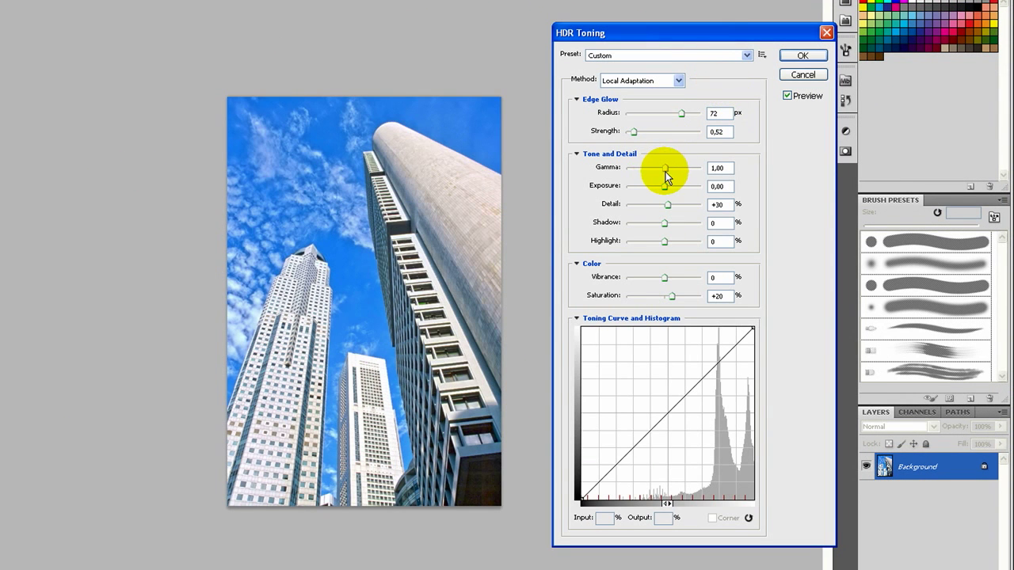
pyautogui.moveTo(667, 170)
pyautogui.mouseDown()
pyautogui.moveTo(648, 190)
pyautogui.moveTo(666, 190)
pyautogui.moveTo(674, 210)
pyautogui.mouseUp()
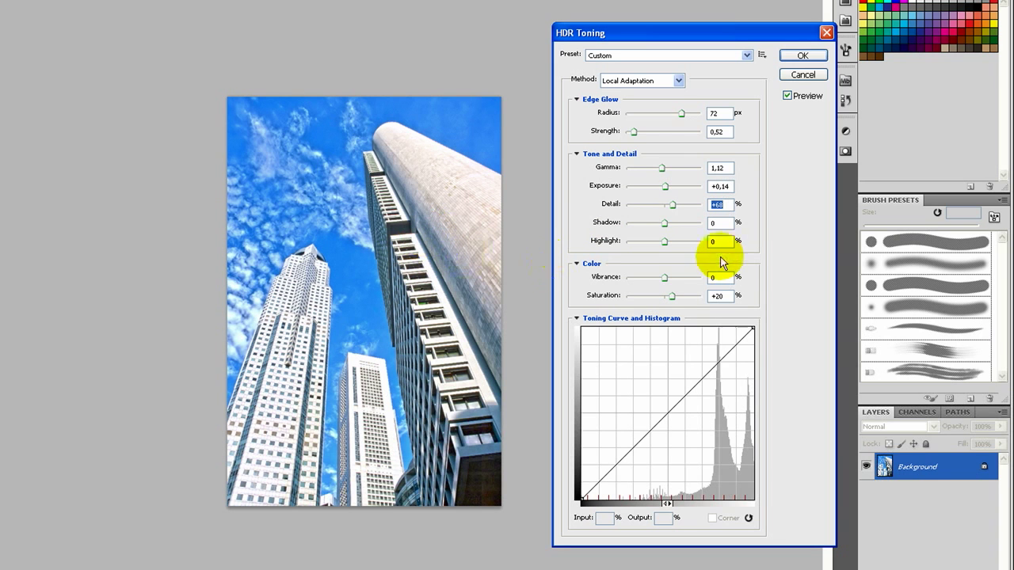
pyautogui.moveTo(657, 223); pyautogui.dragTo(668, 245)
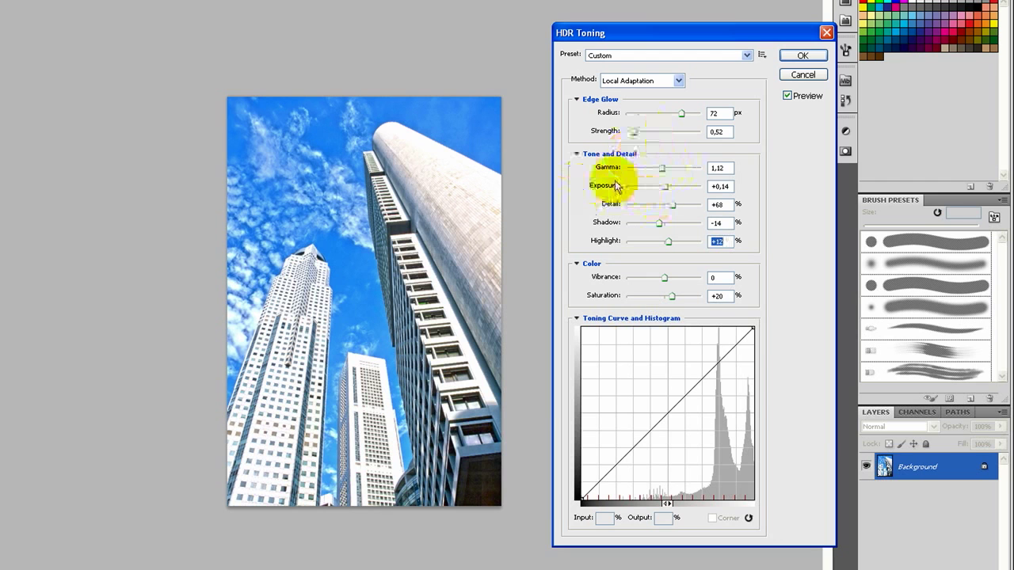
pyautogui.click(761, 55)
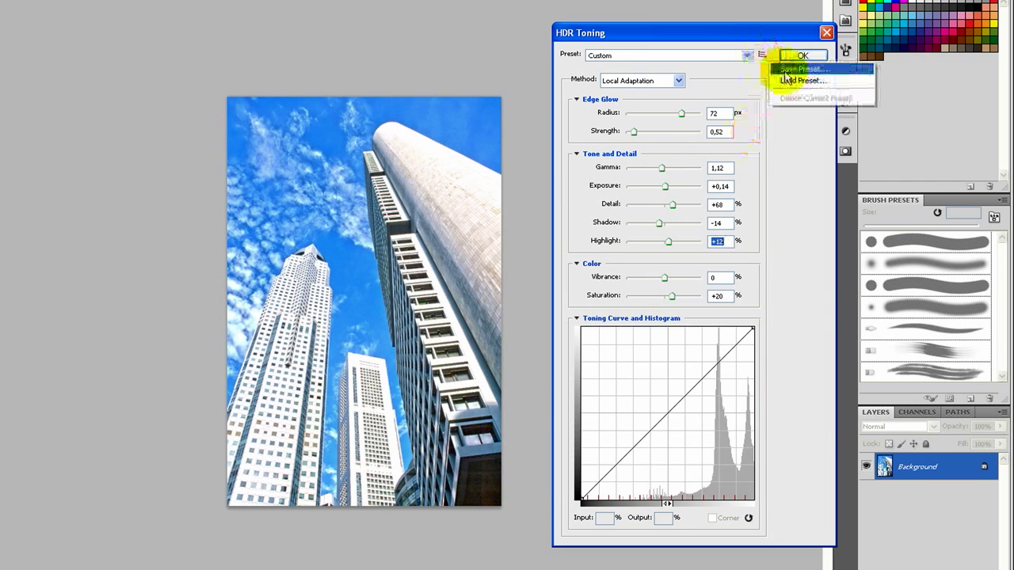